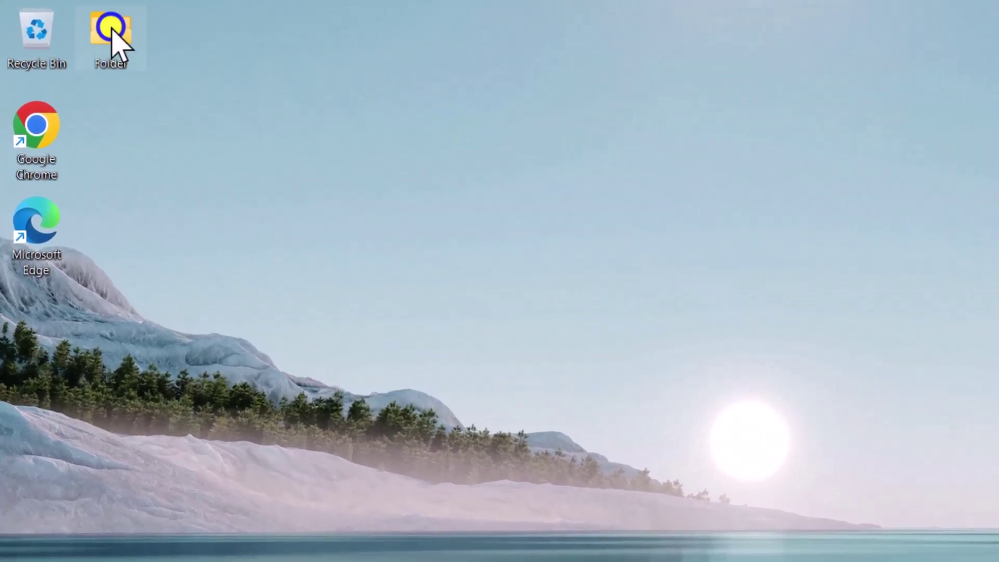
Show the Security tab in the desktop Folder's Properties
{"action": "right_click", "coordinate": [112, 29]}
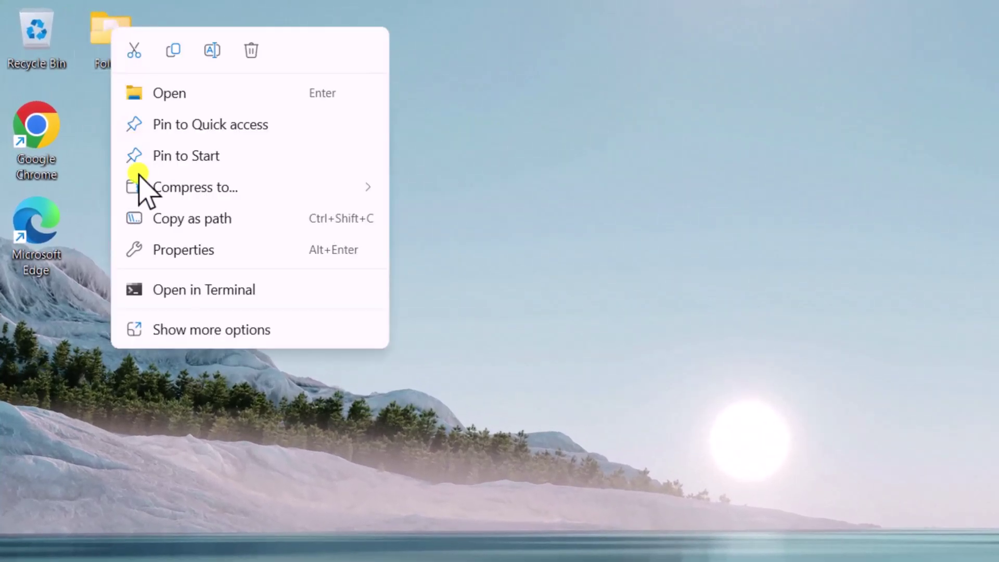
{"action": "left_click", "coordinate": [210, 252]}
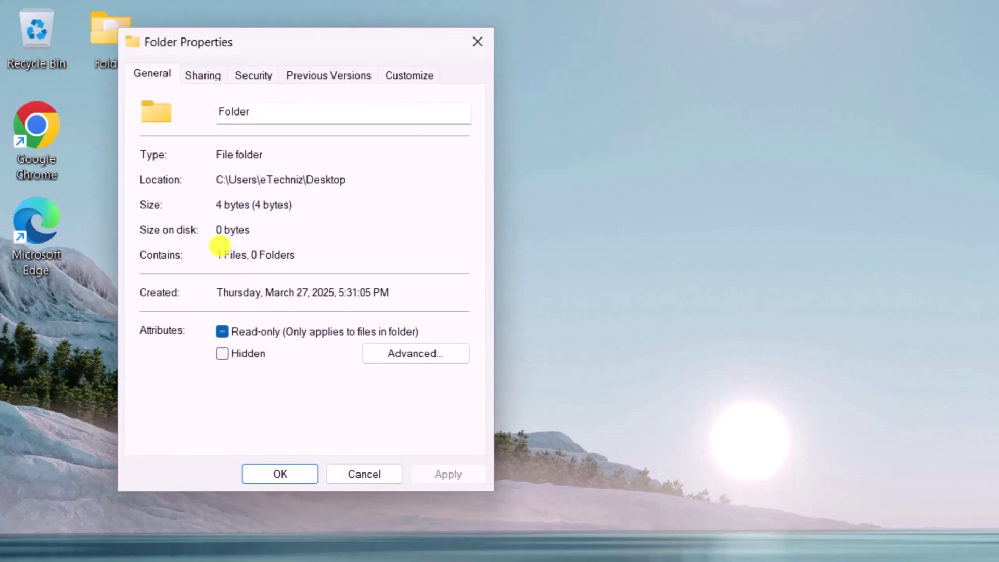
{"action": "left_click", "coordinate": [254, 75]}
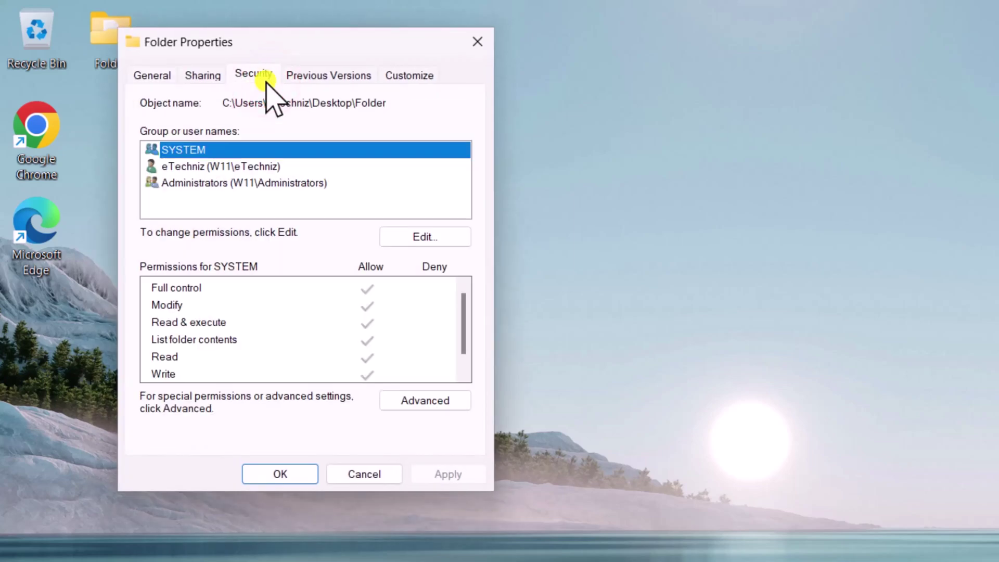
From Advanced security, change Folder's owner, resolving 'etechniz' to W11\eTechniz
{"action": "left_click", "coordinate": [414, 400]}
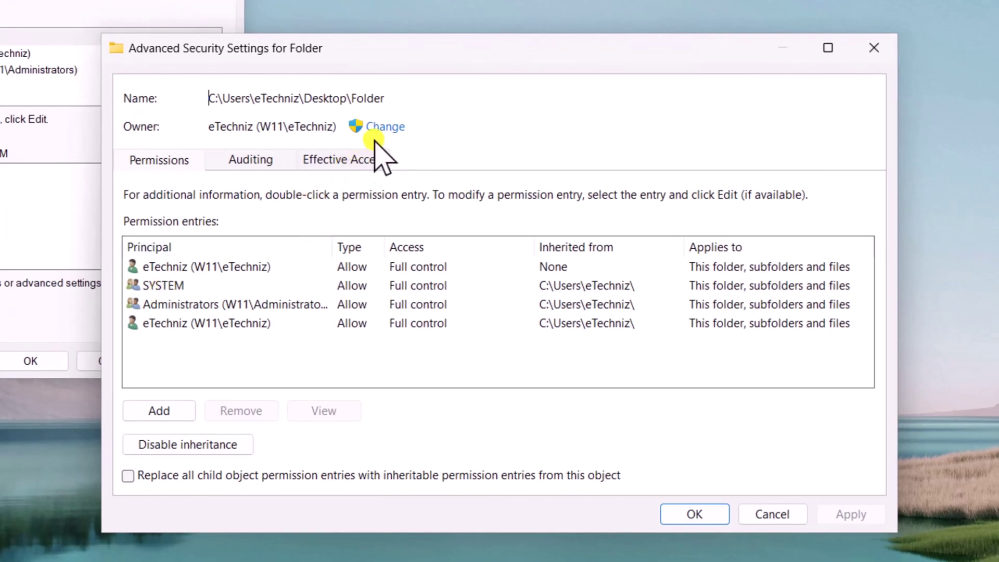
{"action": "left_click", "coordinate": [385, 129]}
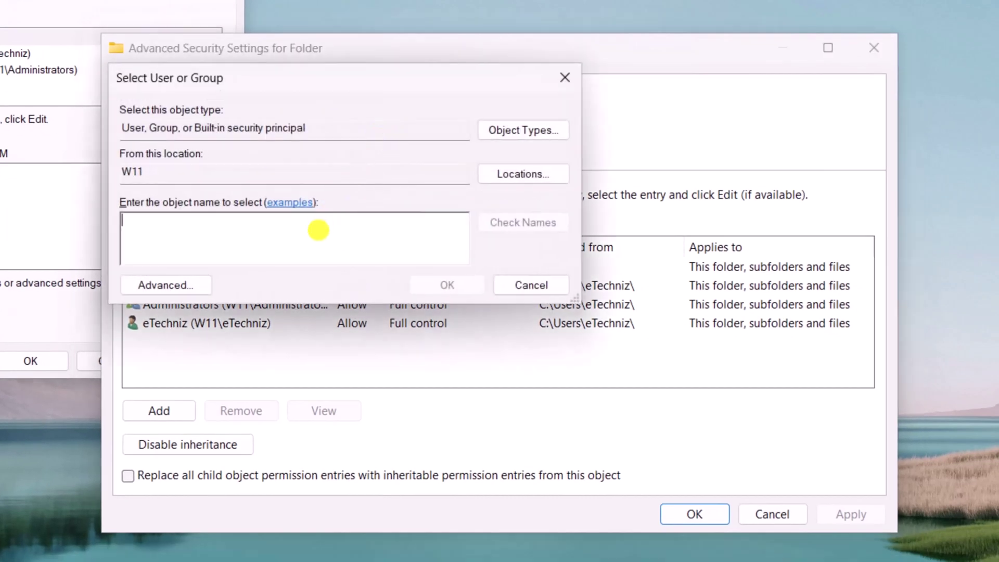
{"action": "left_click", "coordinate": [321, 228]}
{"action": "type", "text": "etechniz"}
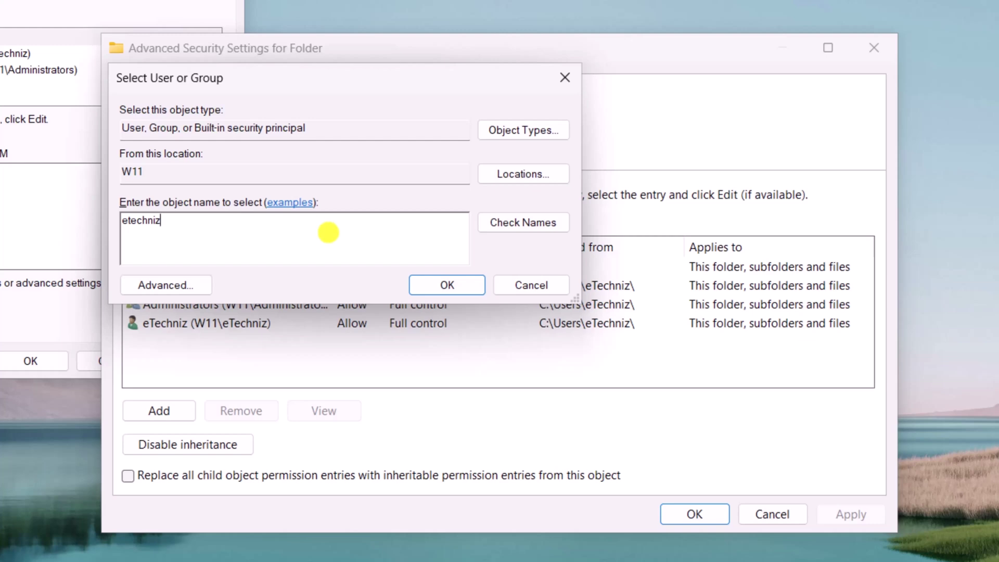
{"action": "left_click", "coordinate": [524, 223]}
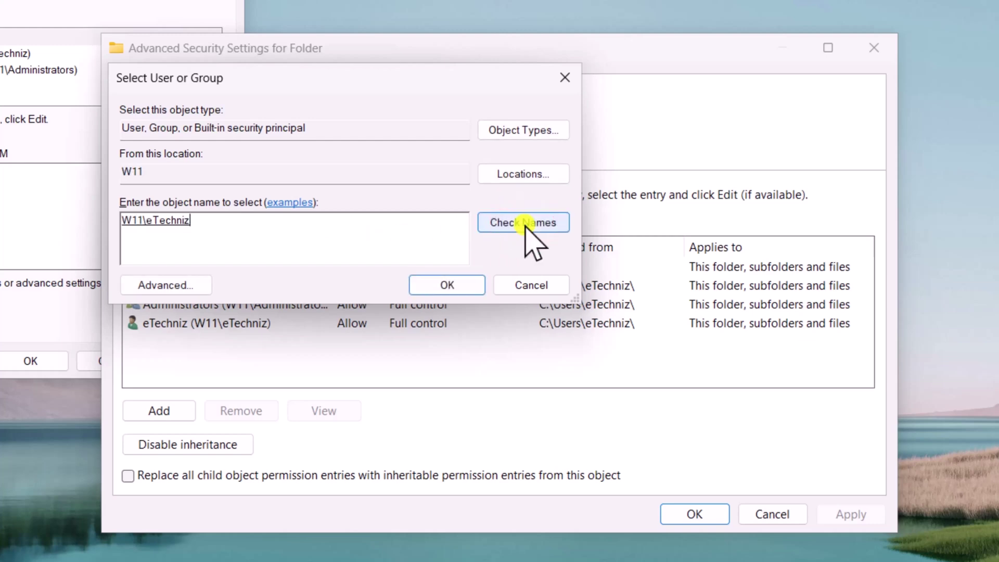
{"action": "left_click", "coordinate": [184, 285]}
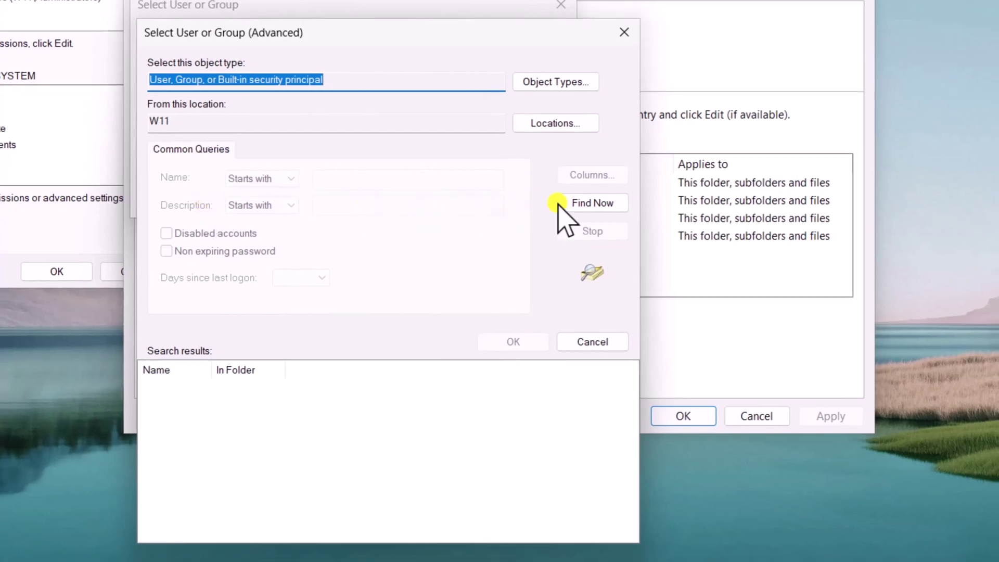
{"action": "left_click", "coordinate": [593, 202]}
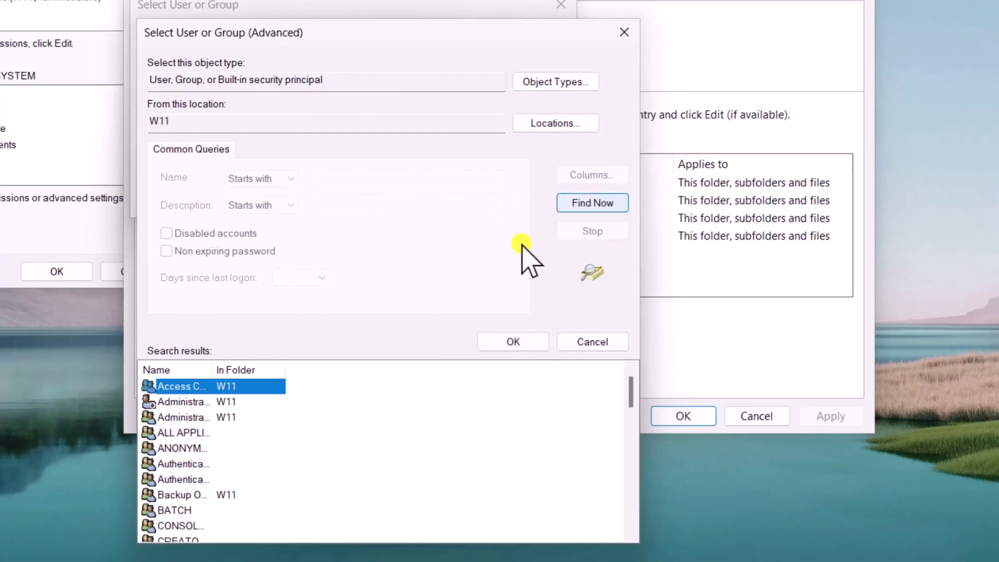
{"action": "scroll", "coordinate": [234, 434], "scroll_direction": "down", "scroll_amount": 2}
{"action": "scroll", "coordinate": [235, 459], "scroll_direction": "down", "scroll_amount": 2}
{"action": "left_click", "coordinate": [200, 466]}
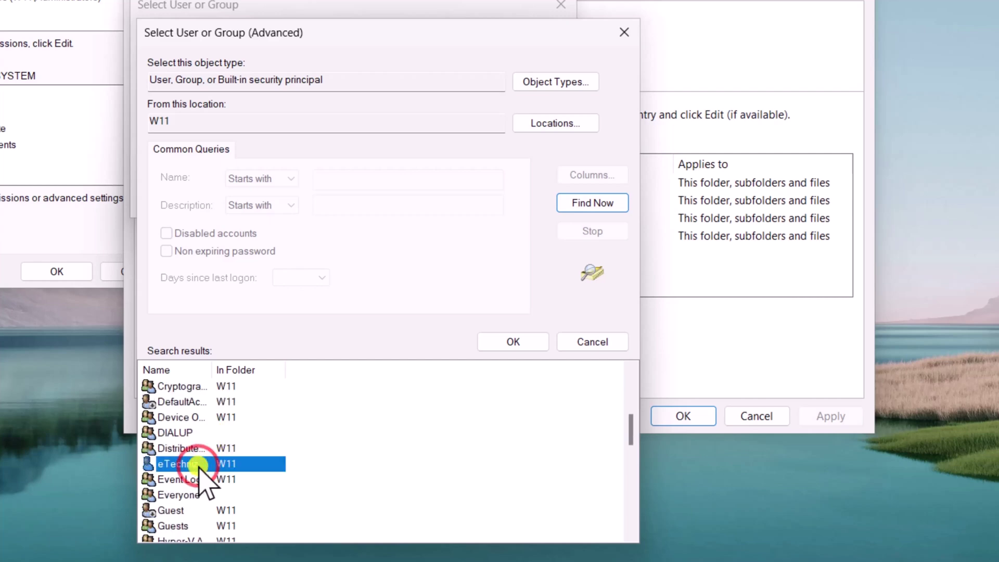
Set eTechniz as Folder's owner, also replacing ownership on subcontainers and objects
{"action": "left_click", "coordinate": [491, 343]}
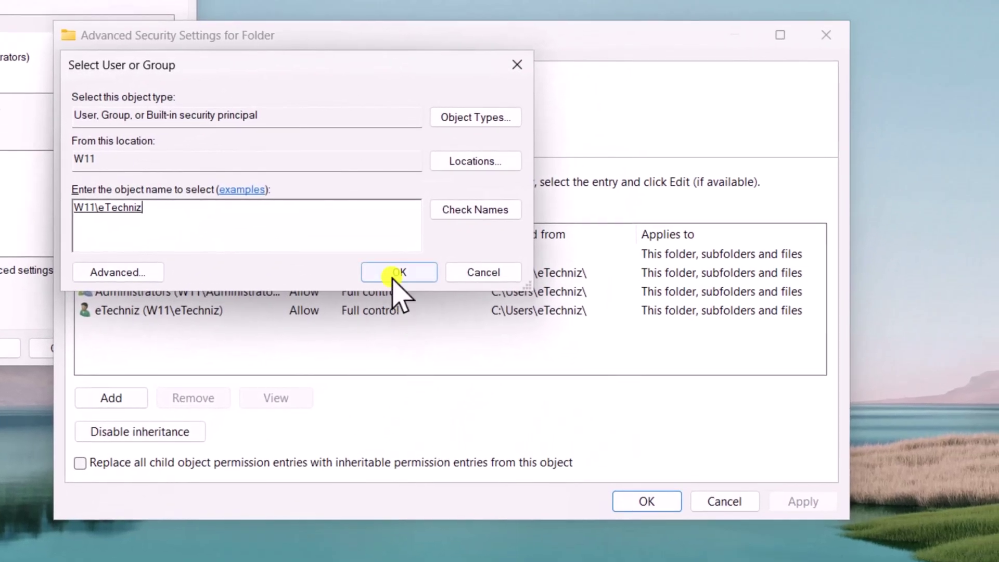
{"action": "left_click", "coordinate": [399, 275]}
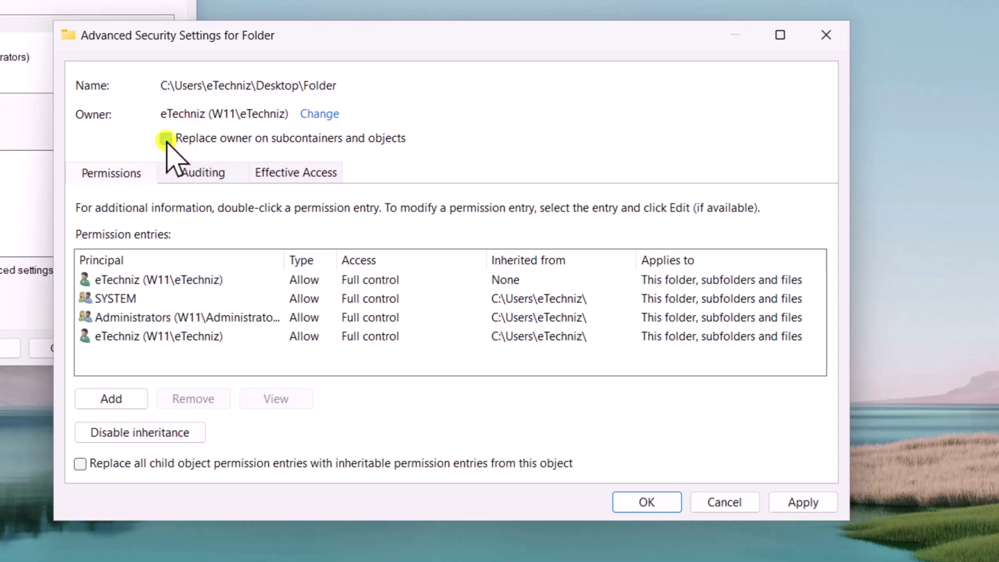
{"action": "left_click", "coordinate": [167, 140]}
Apply the ownership change, acknowledge the notice, and close both dialogs
{"action": "left_click", "coordinate": [799, 501]}
{"action": "left_click", "coordinate": [625, 363]}
{"action": "left_click", "coordinate": [646, 502]}
{"action": "left_click", "coordinate": [112, 341]}
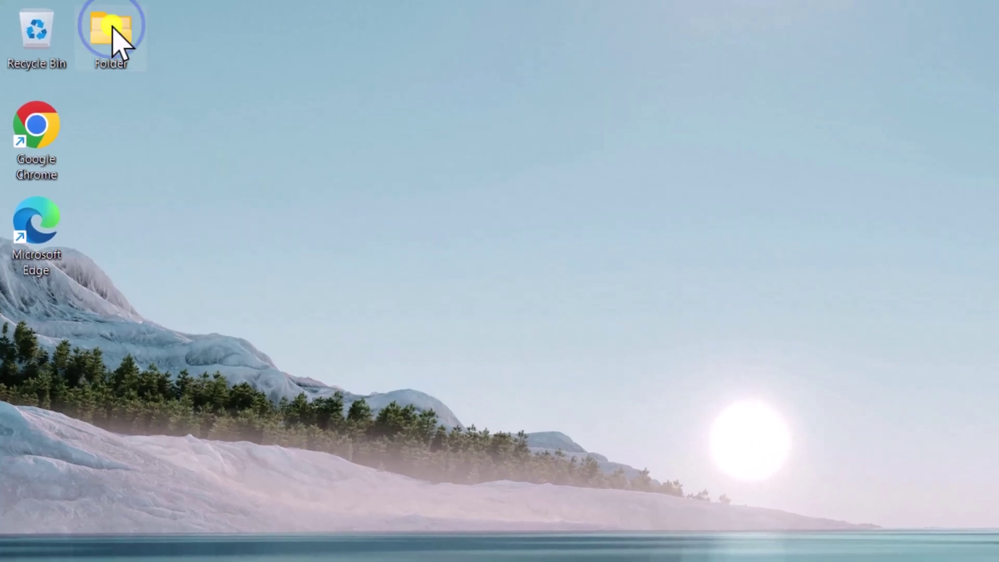
{"action": "right_click", "coordinate": [112, 32]}
{"action": "left_click", "coordinate": [177, 250]}
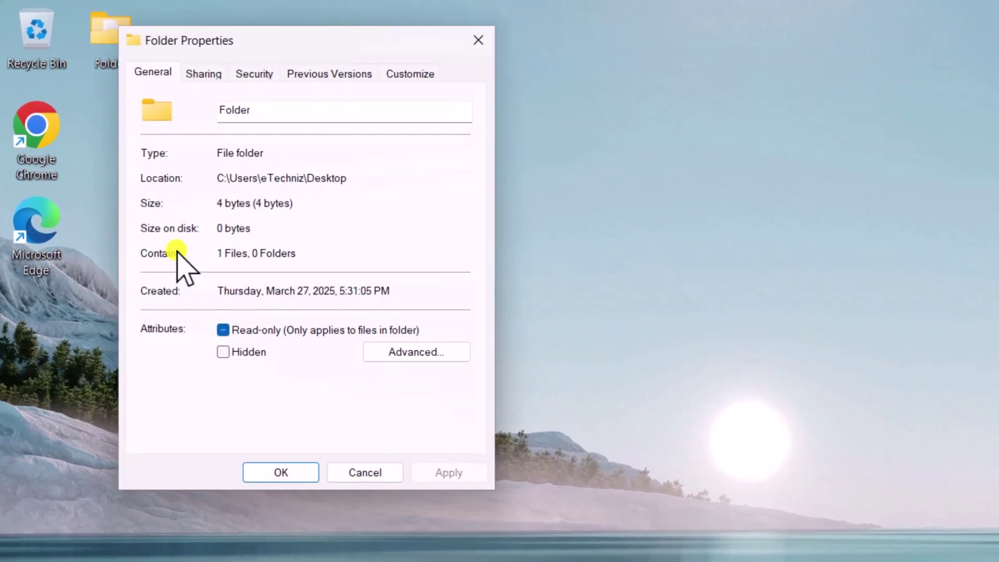
{"action": "left_click", "coordinate": [414, 353]}
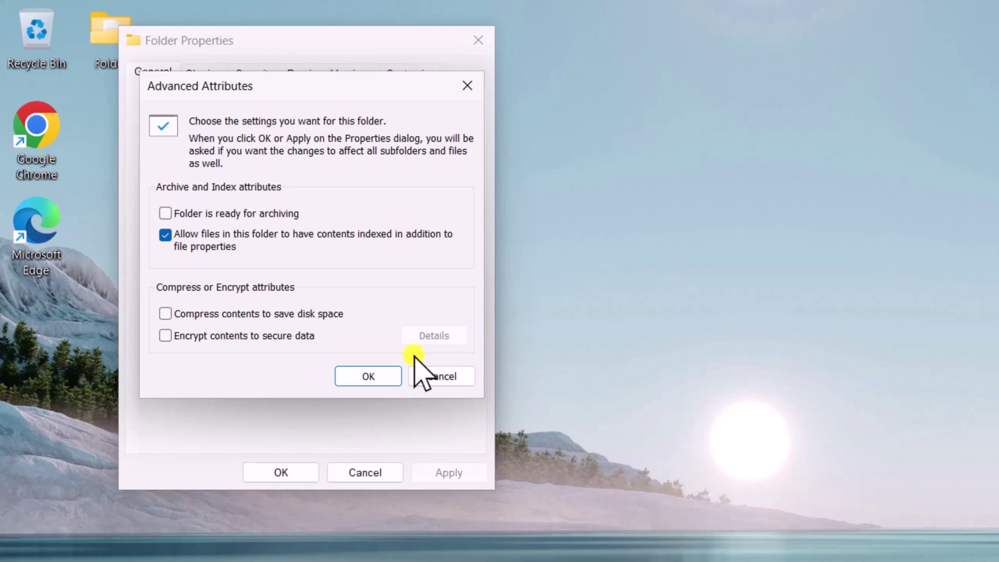
{"action": "left_click", "coordinate": [439, 377]}
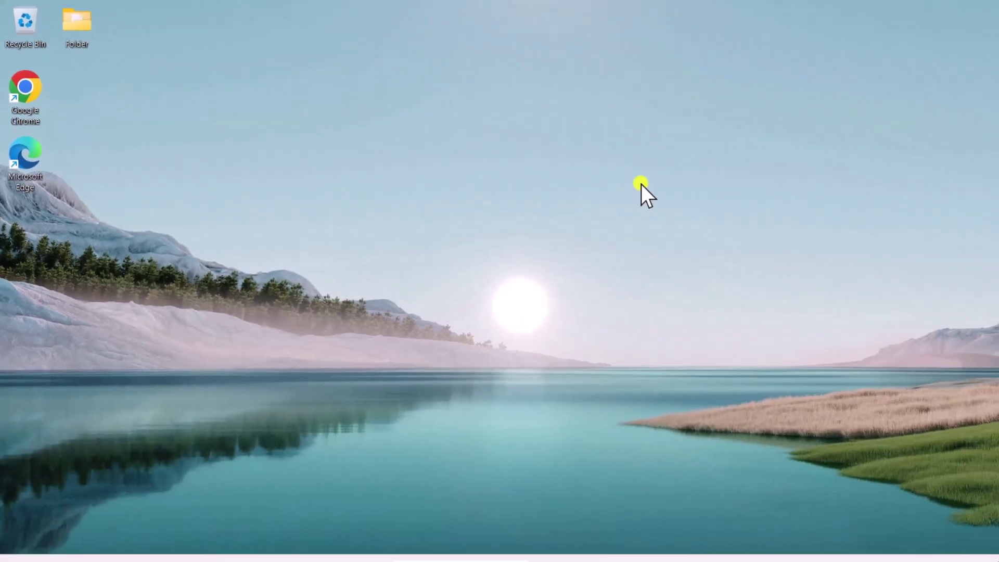